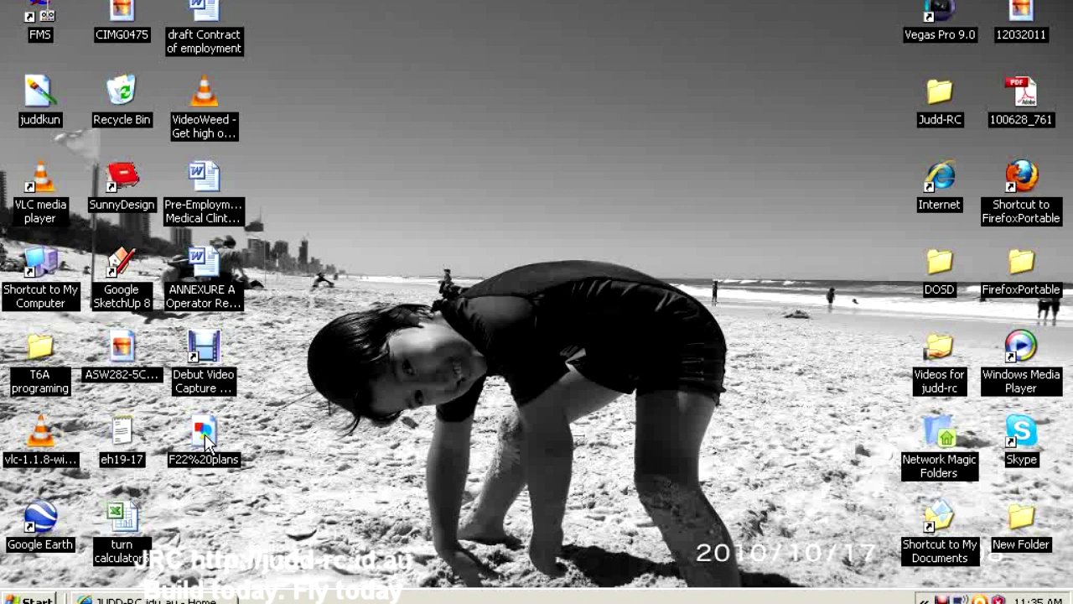
{"action": "right_click", "coordinate": [204, 436]}
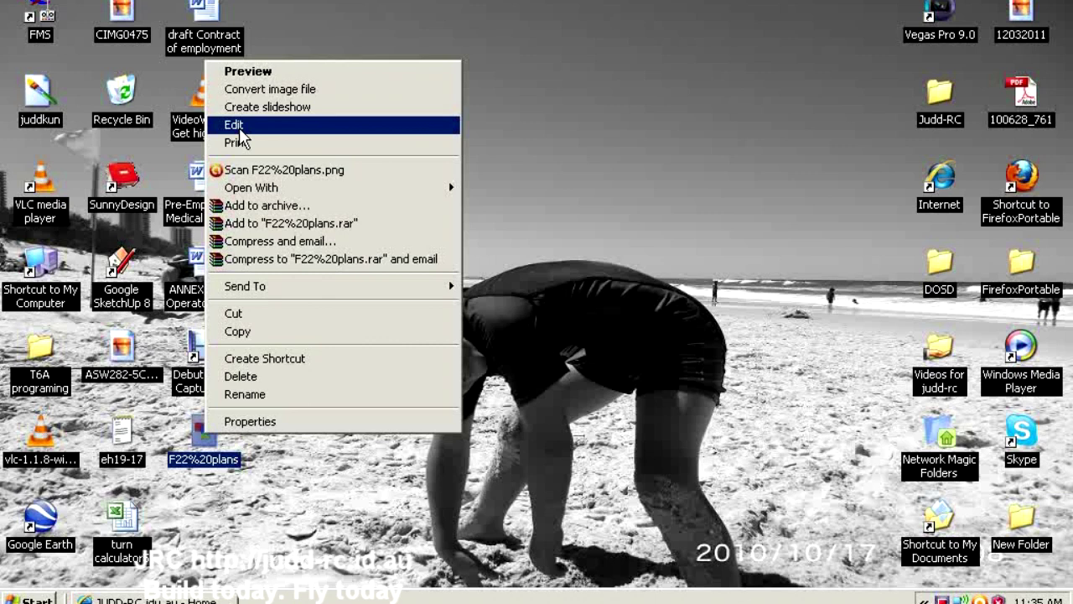
{"action": "mouse_move", "coordinate": [252, 187]}
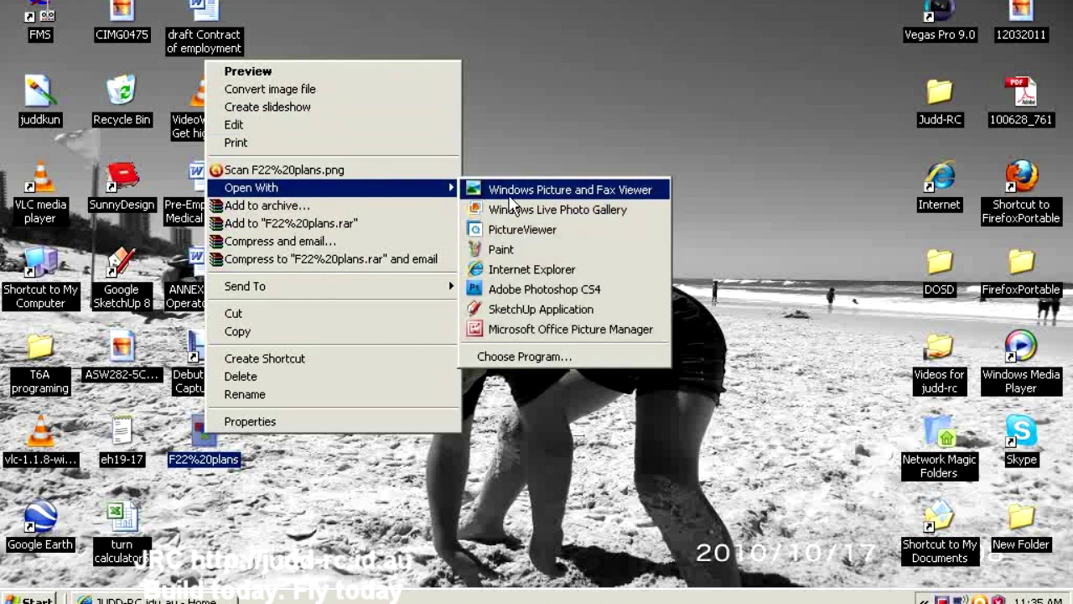
{"action": "left_click", "coordinate": [506, 266]}
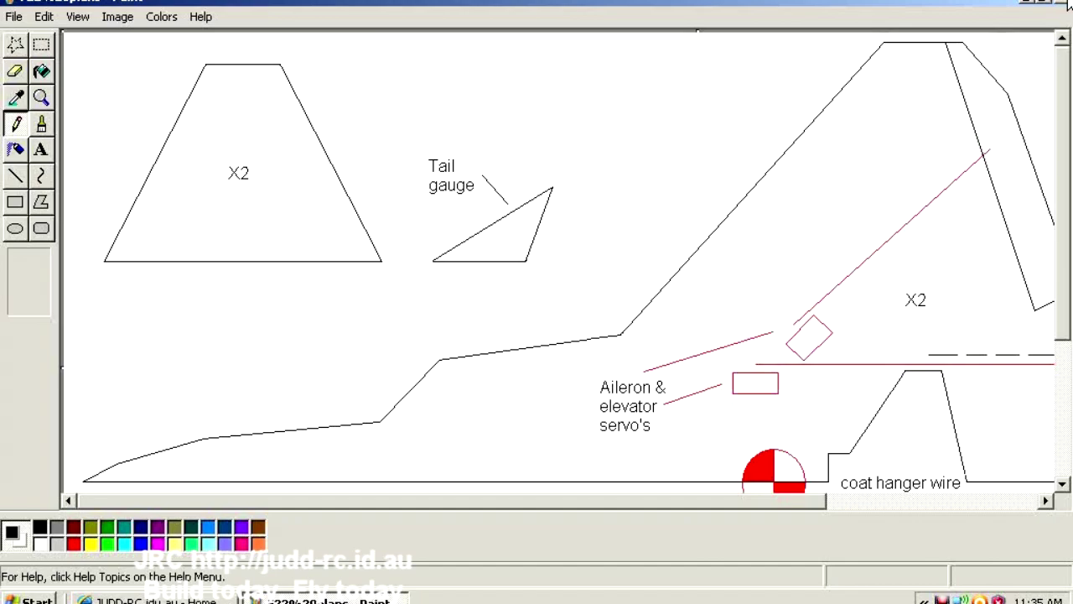
{"action": "left_click", "coordinate": [1065, 5]}
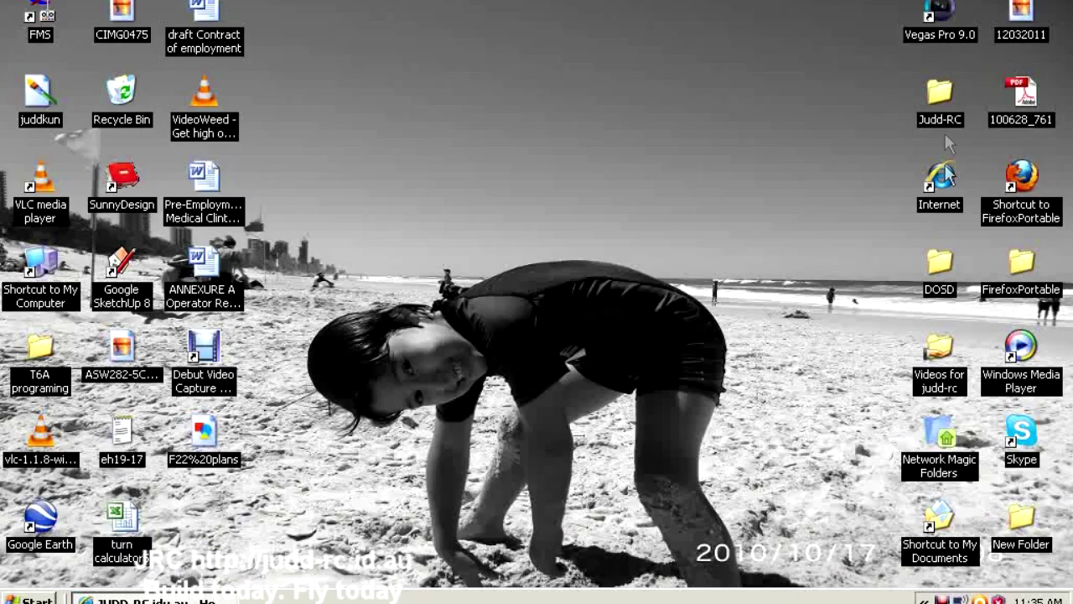
Go to the A10 folder inside the Images folder of Videos for judd-rc.
{"action": "double_click", "coordinate": [941, 351]}
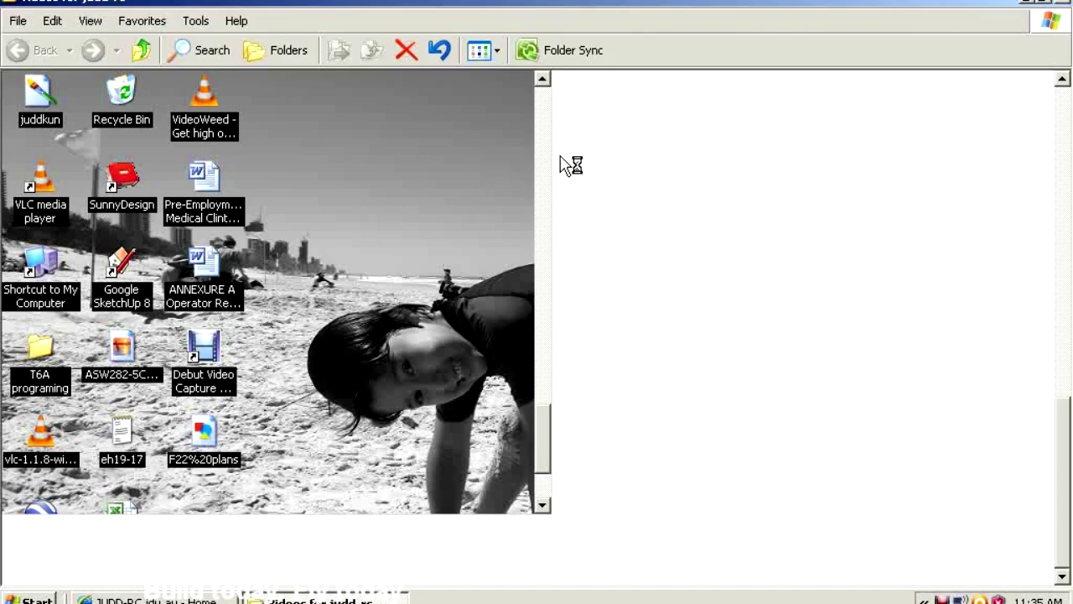
{"action": "scroll", "coordinate": [537, 179], "scroll_direction": "up", "scroll_amount": 10}
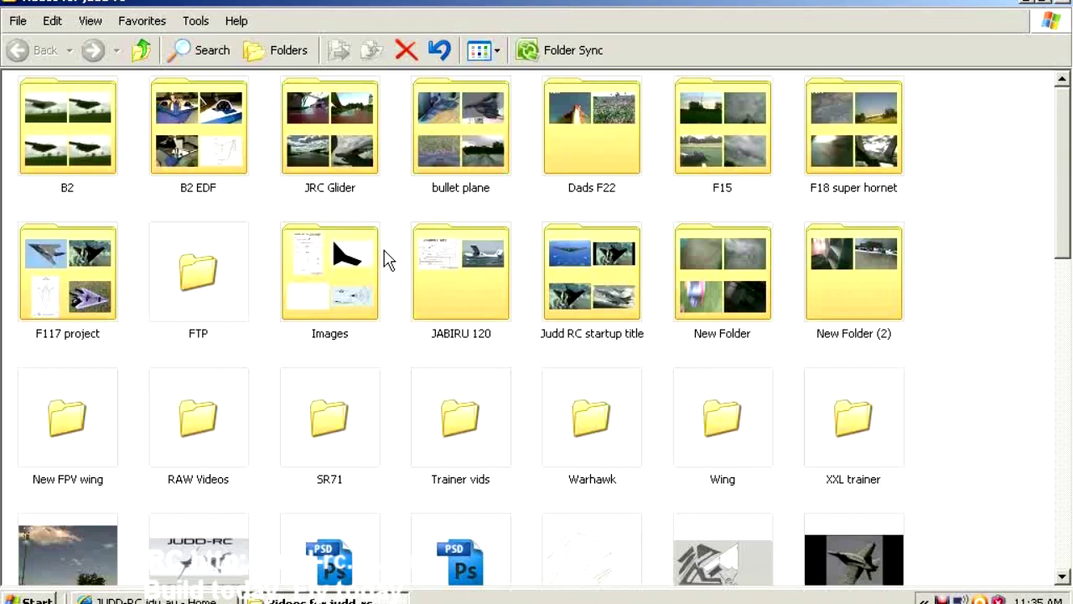
{"action": "double_click", "coordinate": [343, 305]}
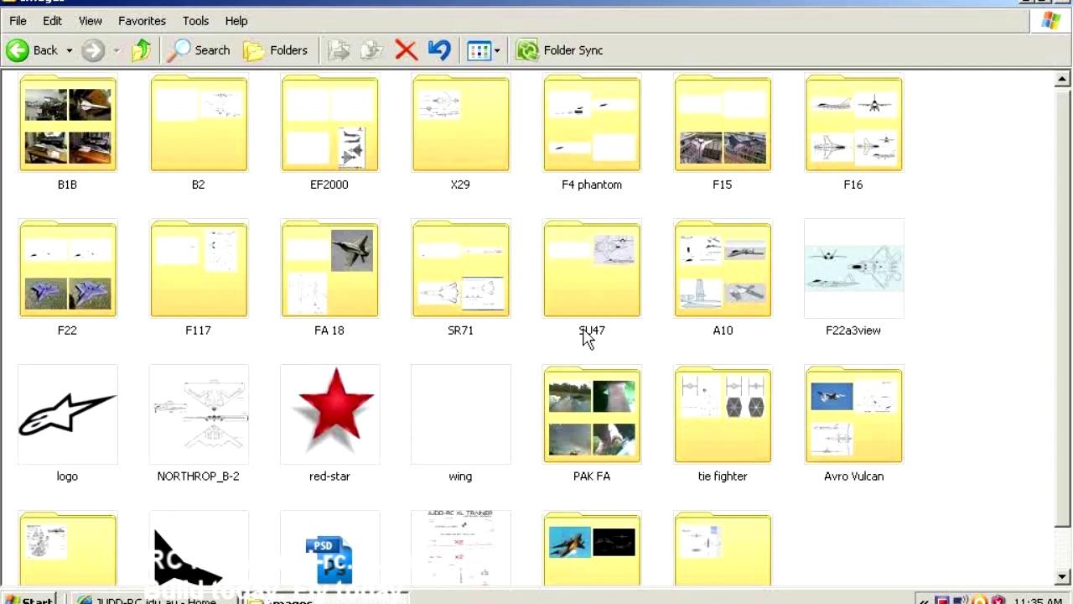
{"action": "left_click", "coordinate": [715, 301]}
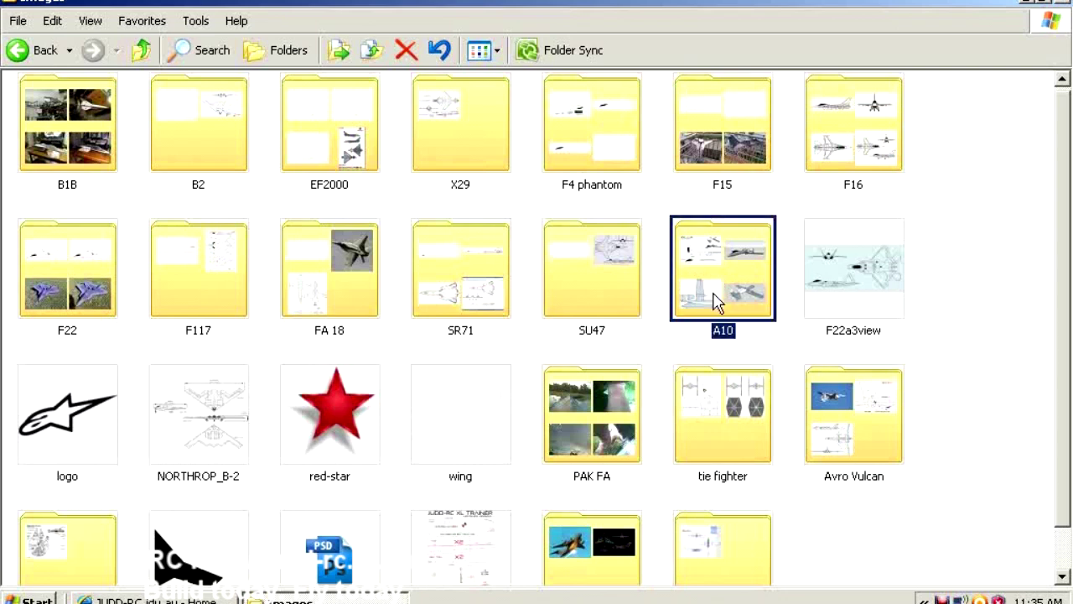
{"action": "double_click", "coordinate": [714, 300]}
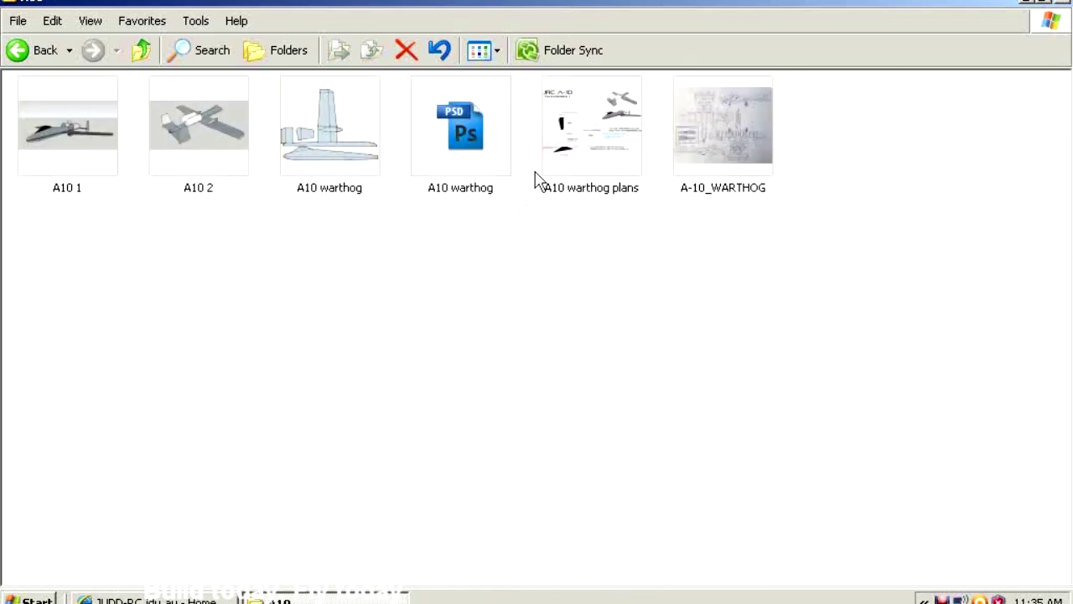
Open the A10 warthog plans image for editing in Paint.
{"action": "left_click", "coordinate": [591, 138]}
{"action": "right_click", "coordinate": [591, 132]}
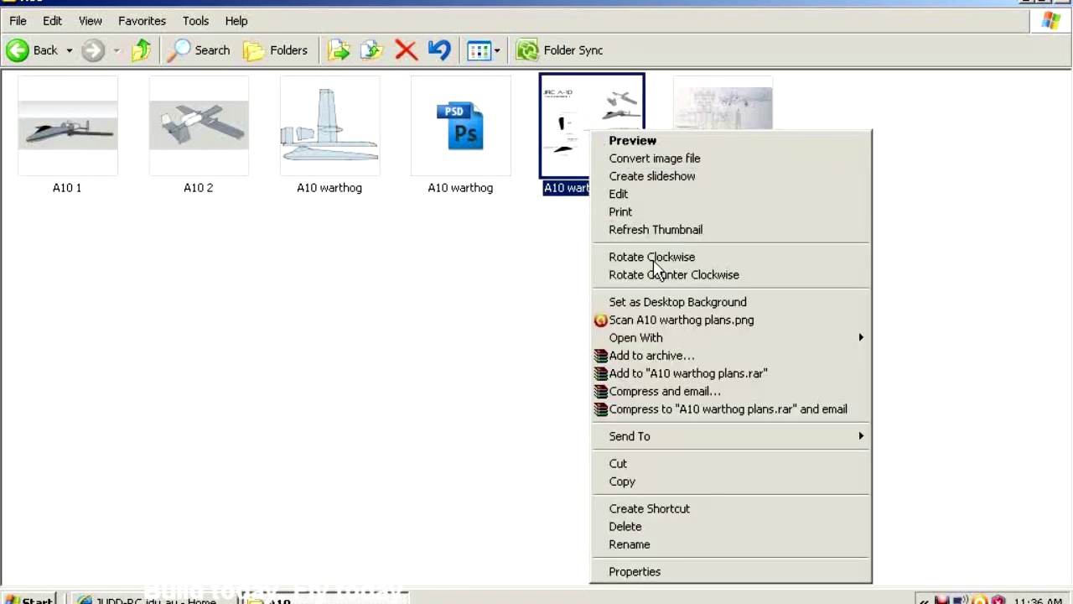
{"action": "left_click", "coordinate": [633, 198]}
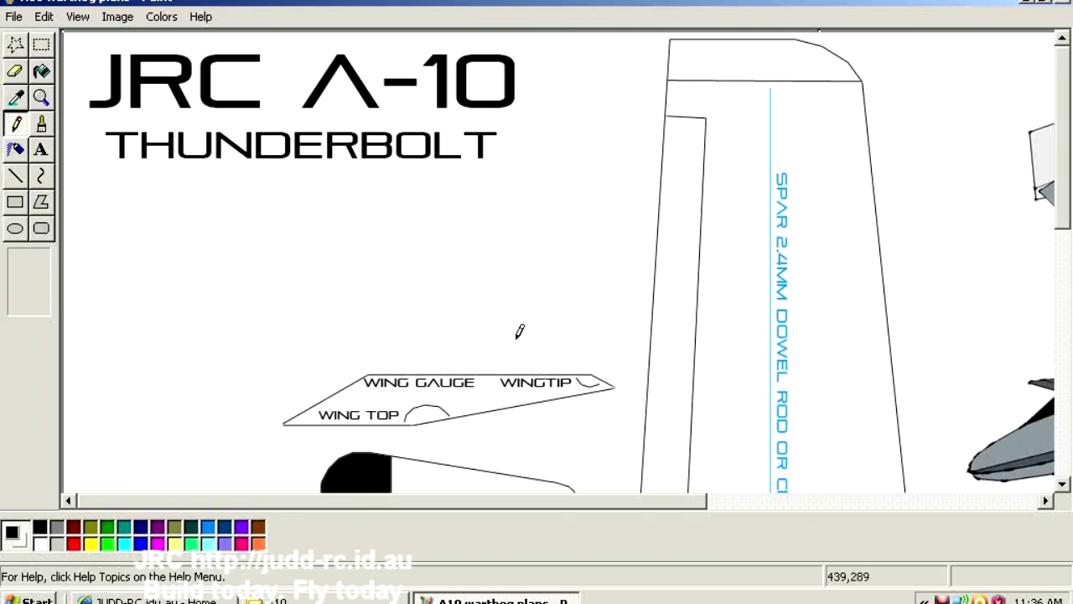
{"action": "mouse_move", "coordinate": [522, 501]}
{"action": "left_mouse_down"}
{"action": "mouse_move", "coordinate": [752, 499]}
{"action": "mouse_move", "coordinate": [515, 499]}
{"action": "left_mouse_up"}
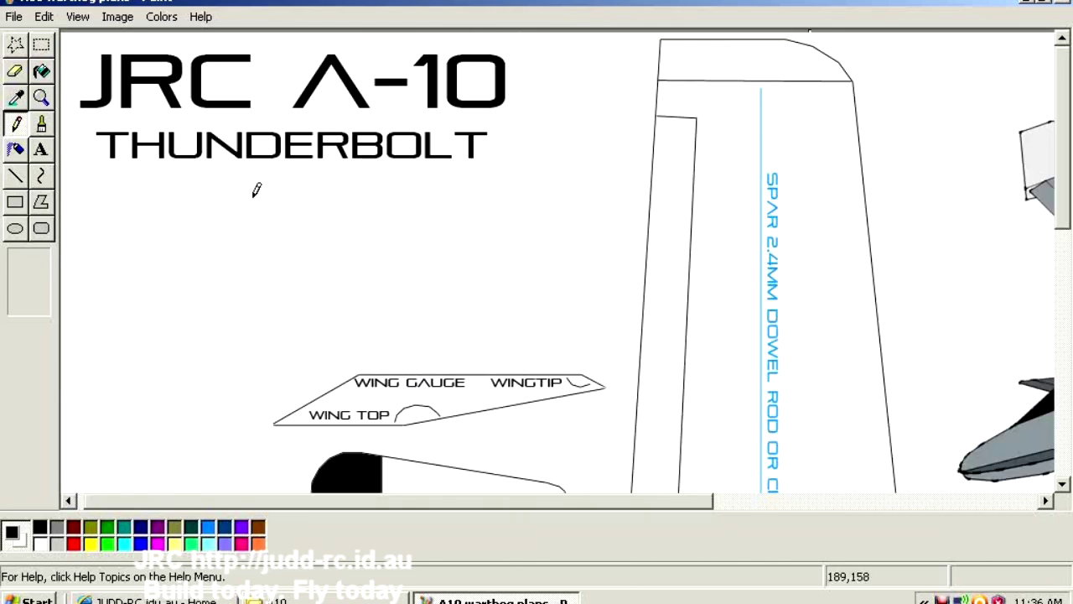
Set the page orientation to landscape in the page setup of the A10 plans.
{"action": "left_click", "coordinate": [14, 18]}
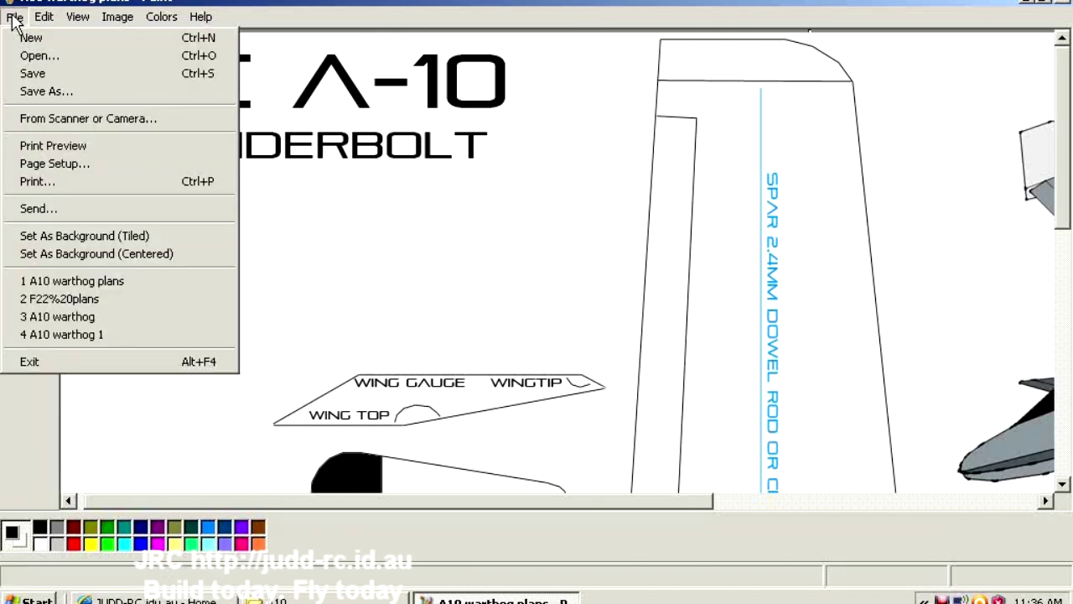
{"action": "left_click", "coordinate": [84, 168]}
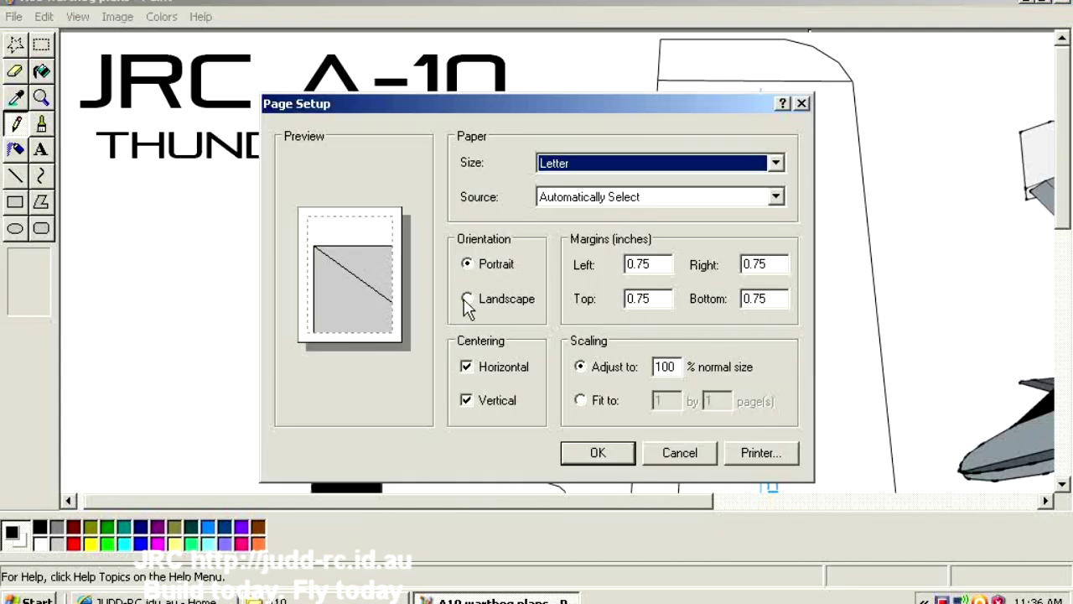
{"action": "left_click", "coordinate": [469, 300]}
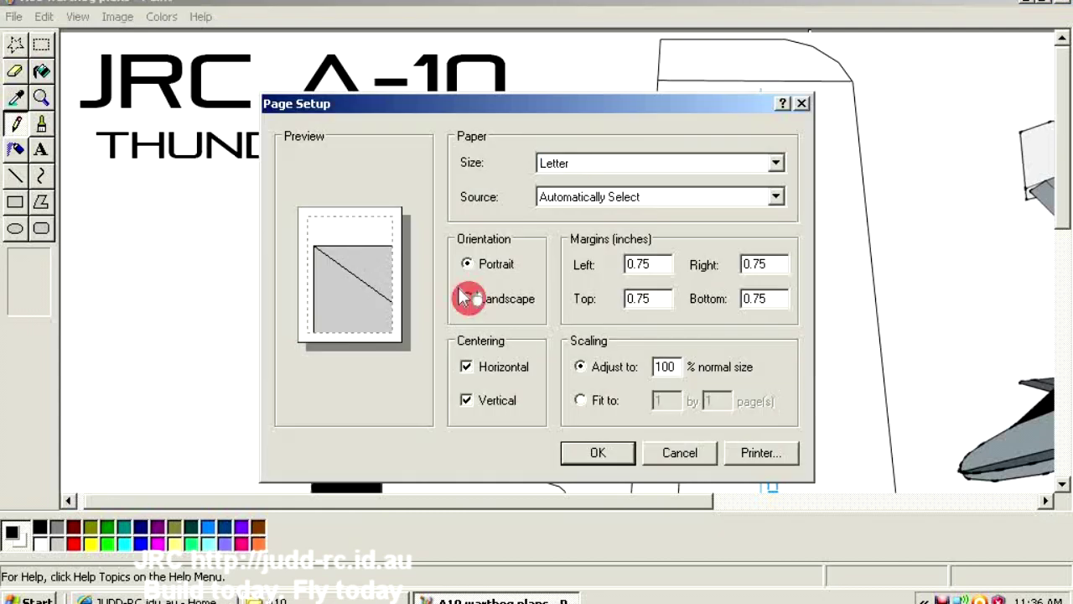
Set the left, right, bottom and top page margins to 0 inches.
{"action": "double_click", "coordinate": [652, 263]}
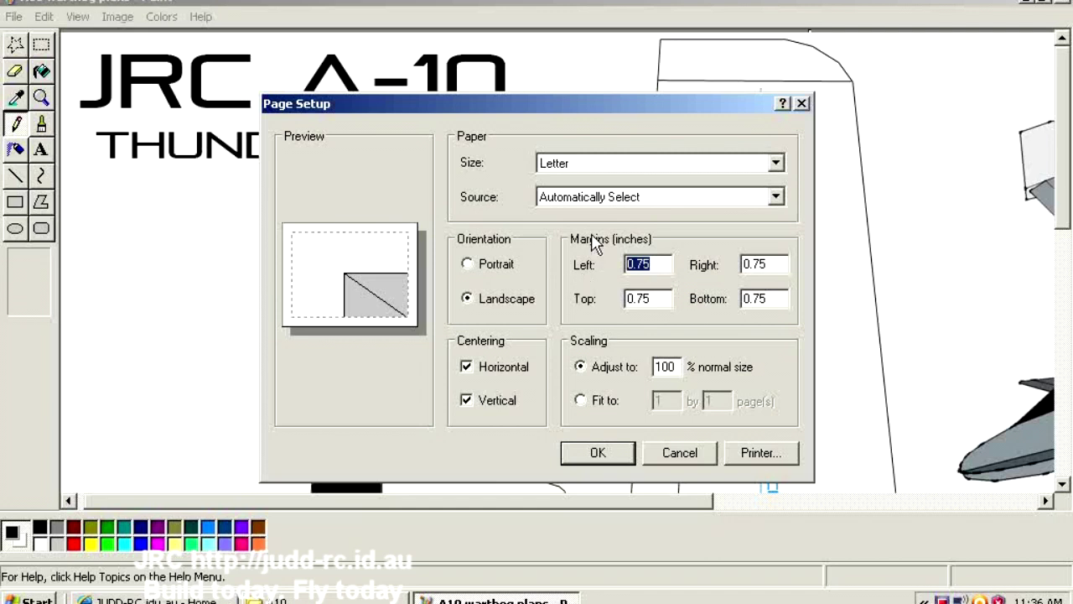
{"action": "key", "text": "BackSpace"}
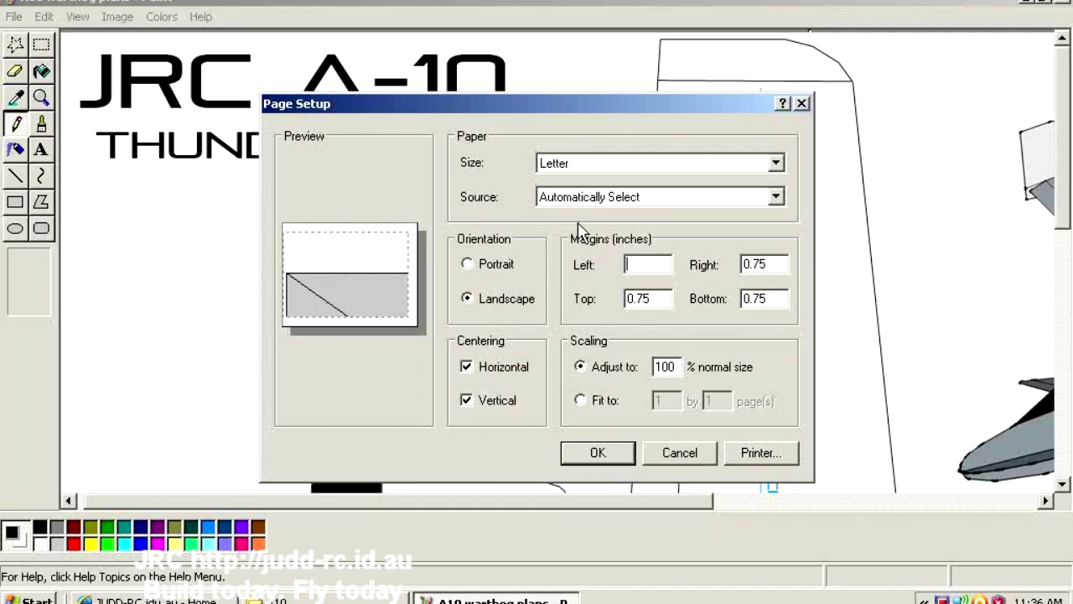
{"action": "type", "text": "0"}
{"action": "double_click", "coordinate": [785, 264]}
{"action": "key", "text": "BackSpace"}
{"action": "type", "text": "0"}
{"action": "double_click", "coordinate": [763, 299]}
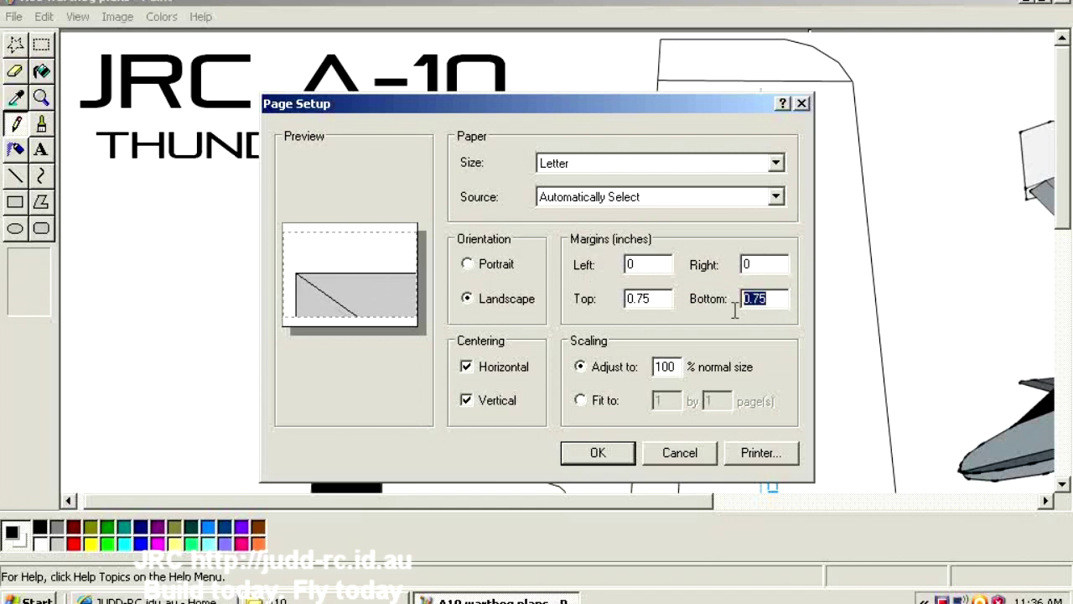
{"action": "key", "text": "BackSpace"}
{"action": "type", "text": "0"}
{"action": "double_click", "coordinate": [650, 299]}
{"action": "key", "text": "BackSpace"}
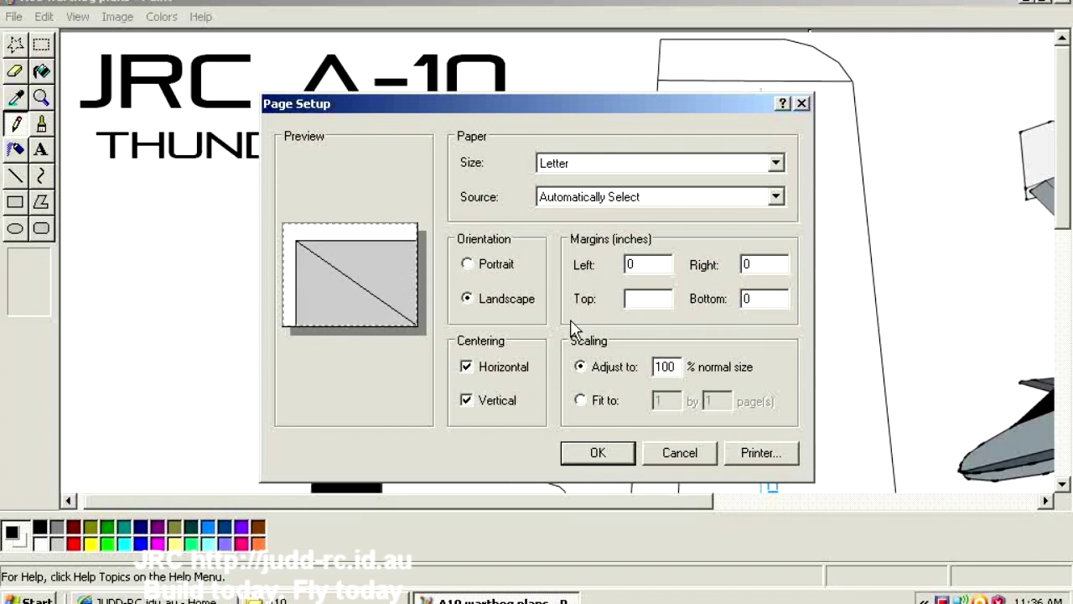
{"action": "type", "text": "0"}
Turn off horizontal and vertical centering and apply the page setup.
{"action": "left_click", "coordinate": [467, 367]}
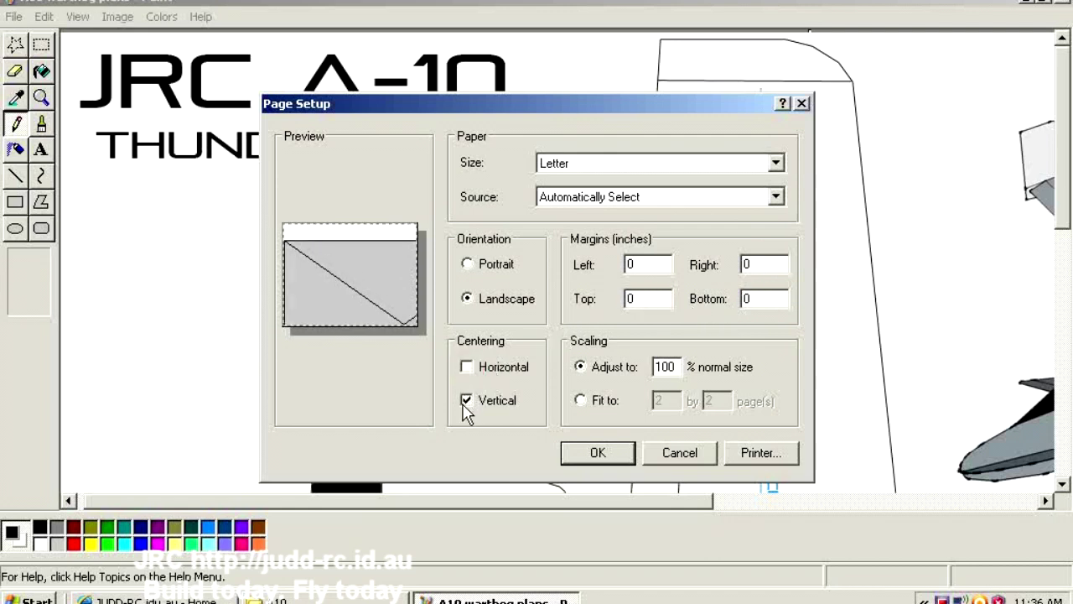
{"action": "left_click", "coordinate": [466, 401]}
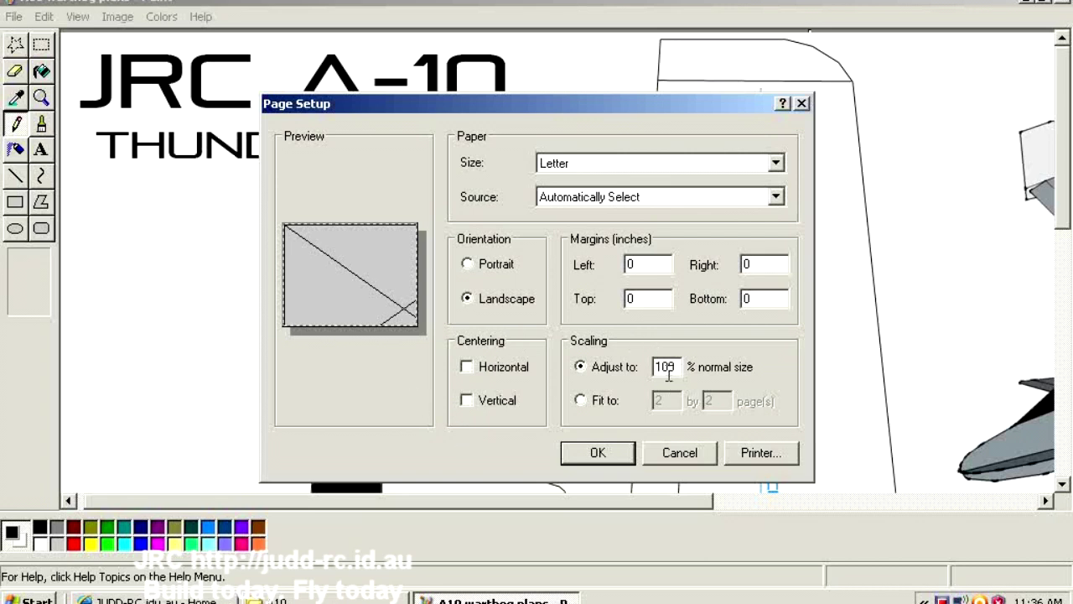
{"action": "left_click", "coordinate": [597, 452]}
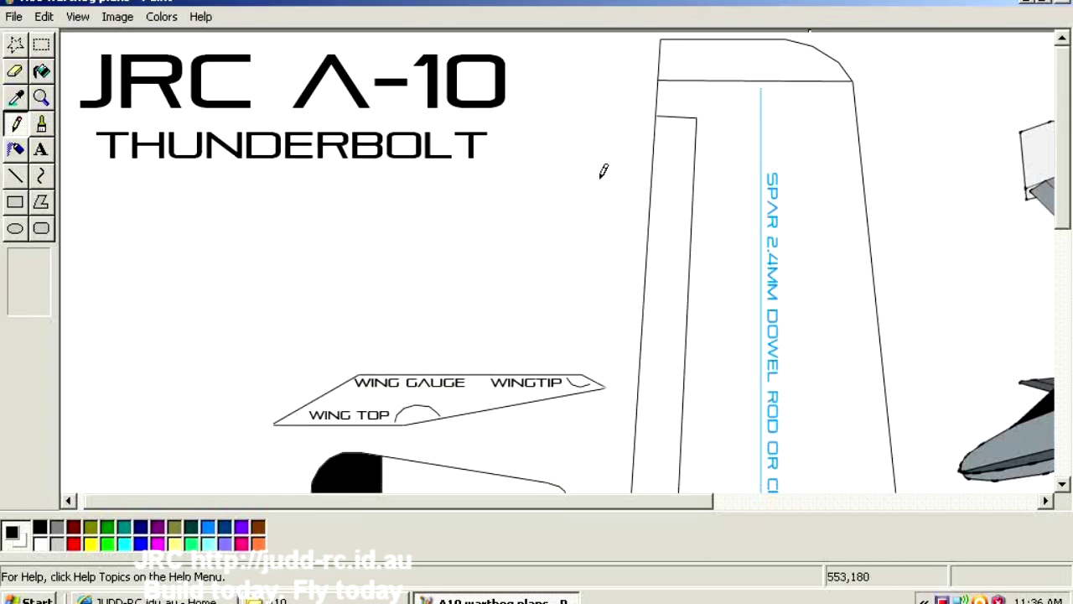
Check how the A10 plans are divided over the printed pages in the print preview, and leave the preview.
{"action": "left_click", "coordinate": [12, 20]}
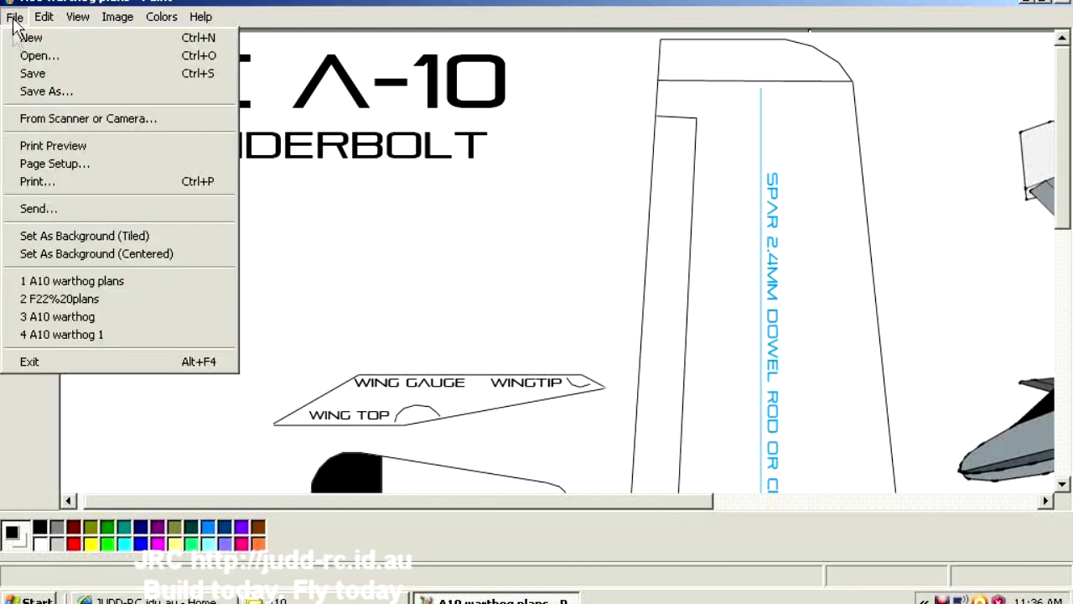
{"action": "left_click", "coordinate": [39, 142]}
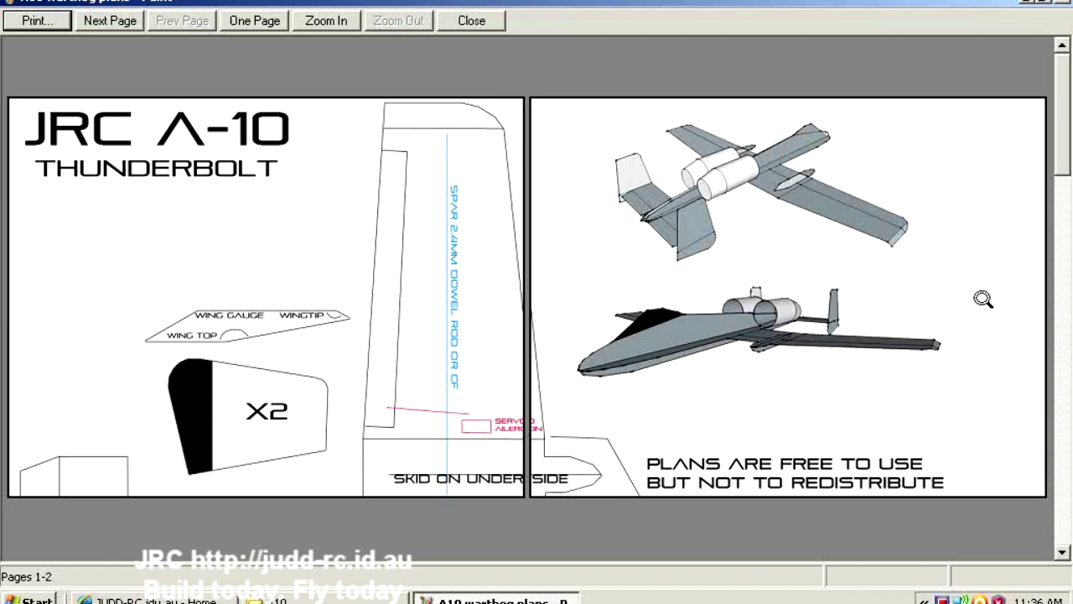
{"action": "left_click", "coordinate": [108, 23]}
{"action": "left_click", "coordinate": [108, 24]}
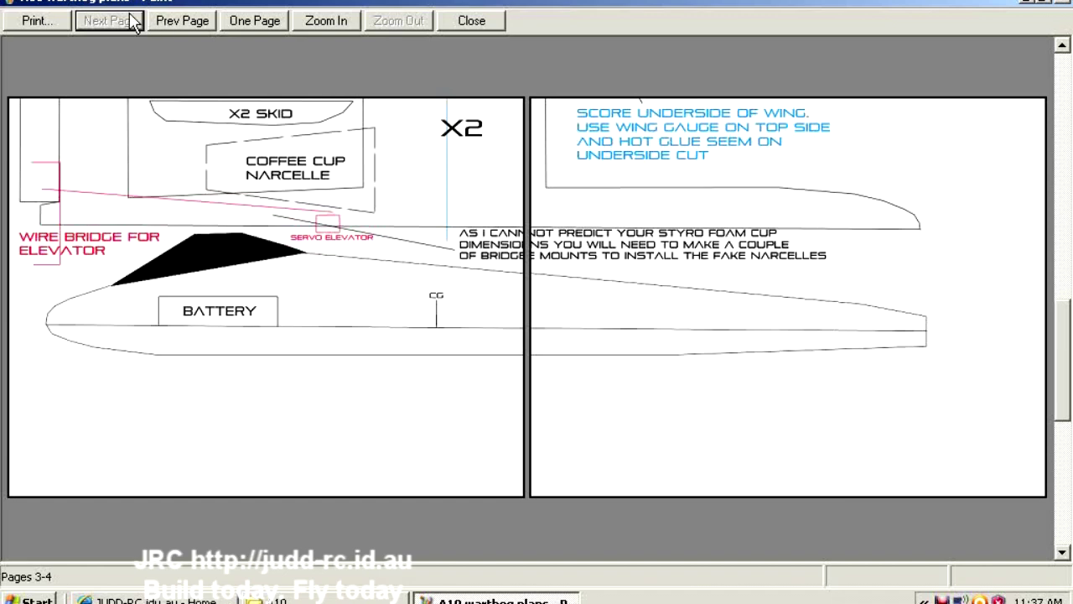
{"action": "left_click", "coordinate": [1065, 6]}
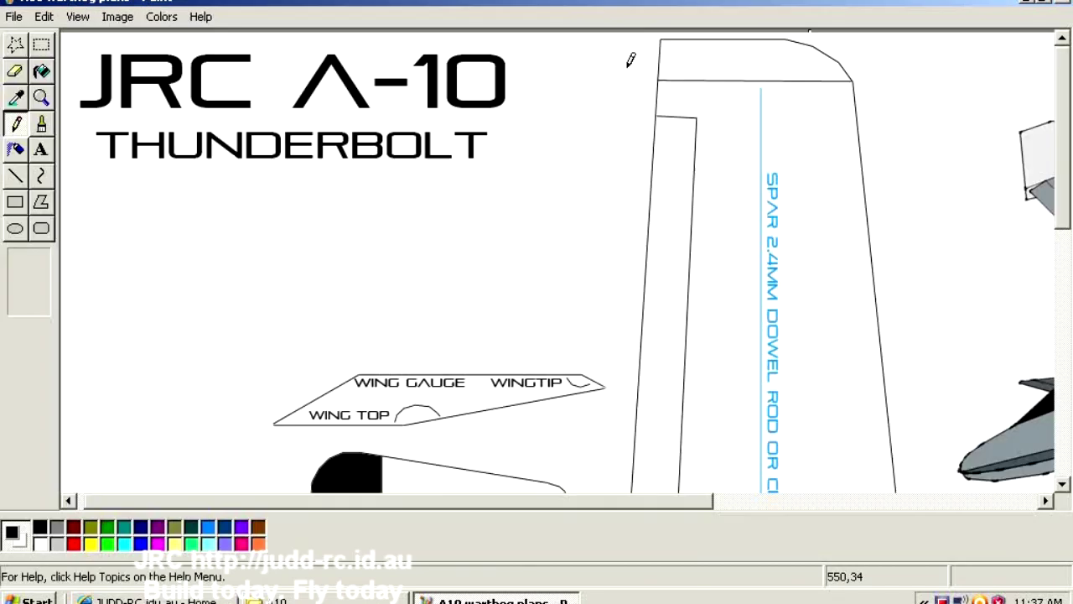
Set the print scaling to 180% of normal size in the page setup and apply it.
{"action": "left_click", "coordinate": [10, 16]}
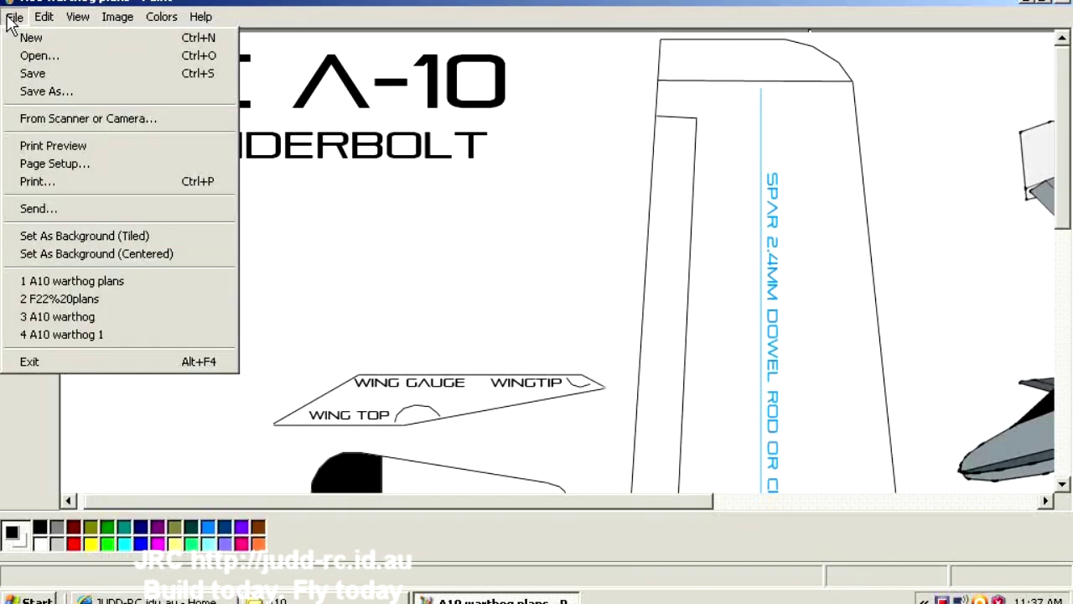
{"action": "left_click", "coordinate": [52, 164]}
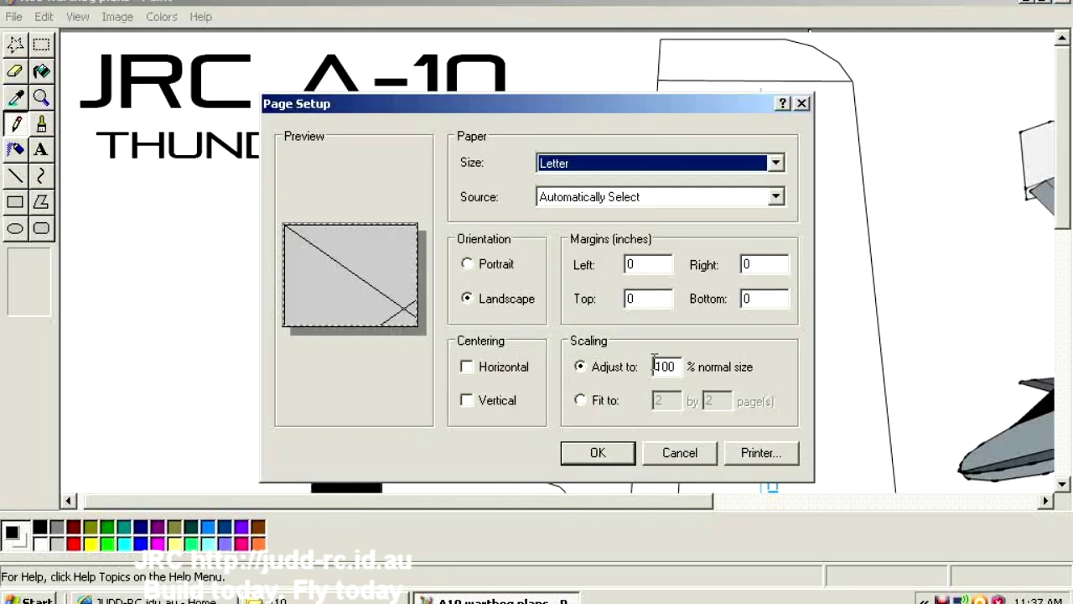
{"action": "left_click_drag", "start_coordinate": [661, 369], "coordinate": [655, 369]}
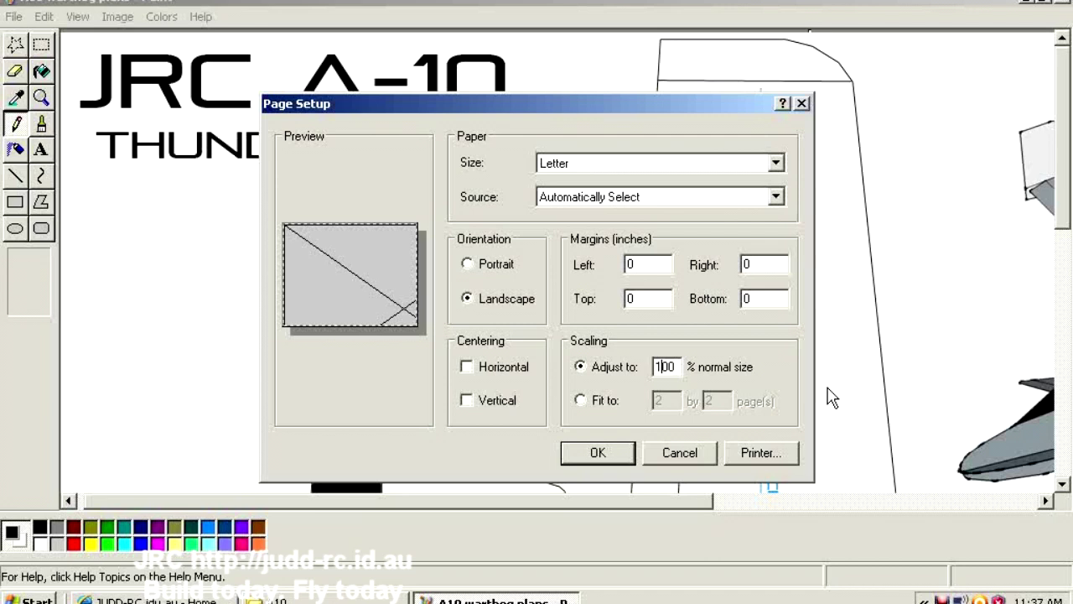
{"action": "type", "text": "8"}
{"action": "left_click", "coordinate": [607, 460]}
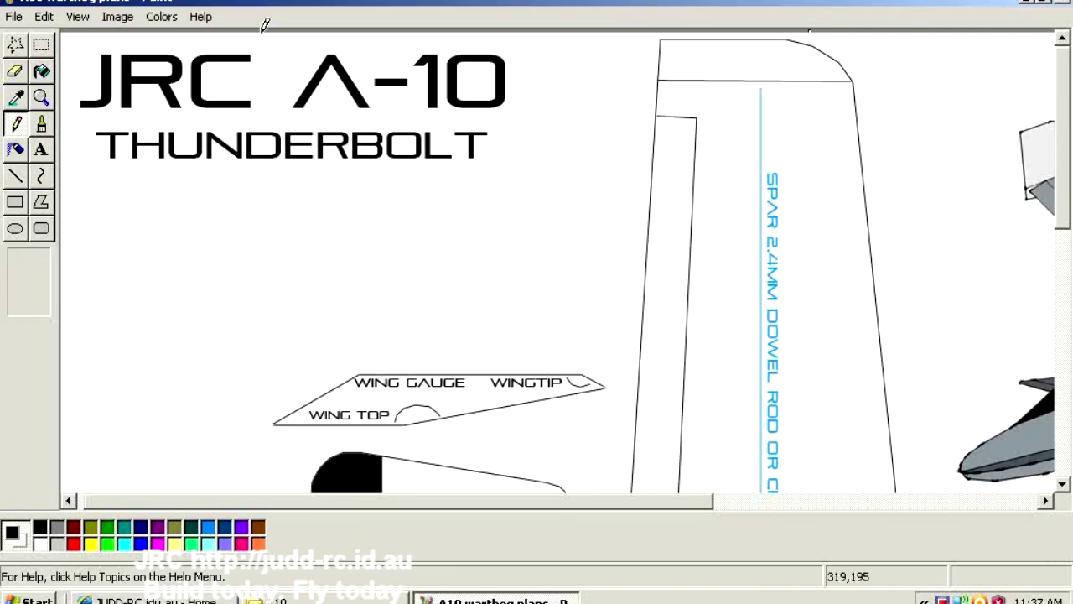
Examine in the print preview how the enlarged A10 plans are tiled, going forward from the first page to pages 11-12.
{"action": "left_click", "coordinate": [7, 18]}
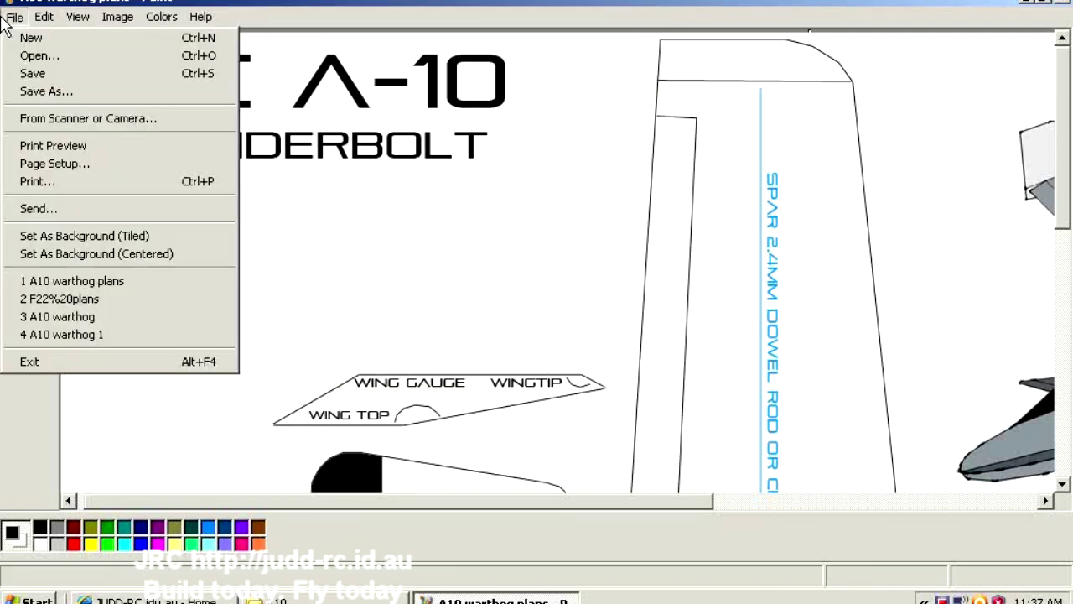
{"action": "left_click", "coordinate": [63, 164]}
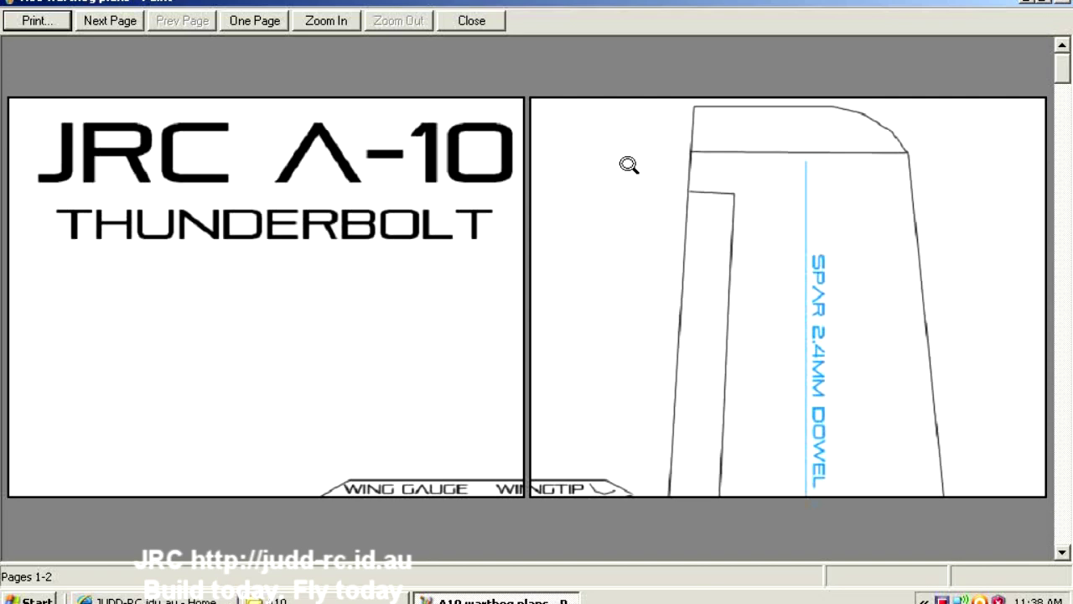
{"action": "left_click", "coordinate": [121, 22]}
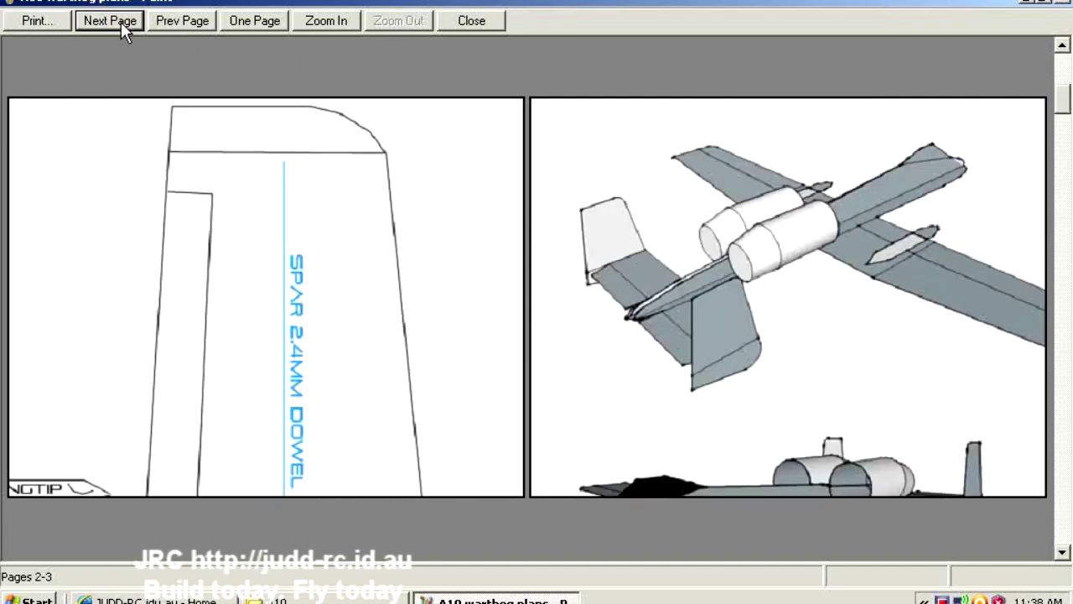
{"action": "left_click", "coordinate": [121, 21]}
{"action": "left_click", "coordinate": [121, 22]}
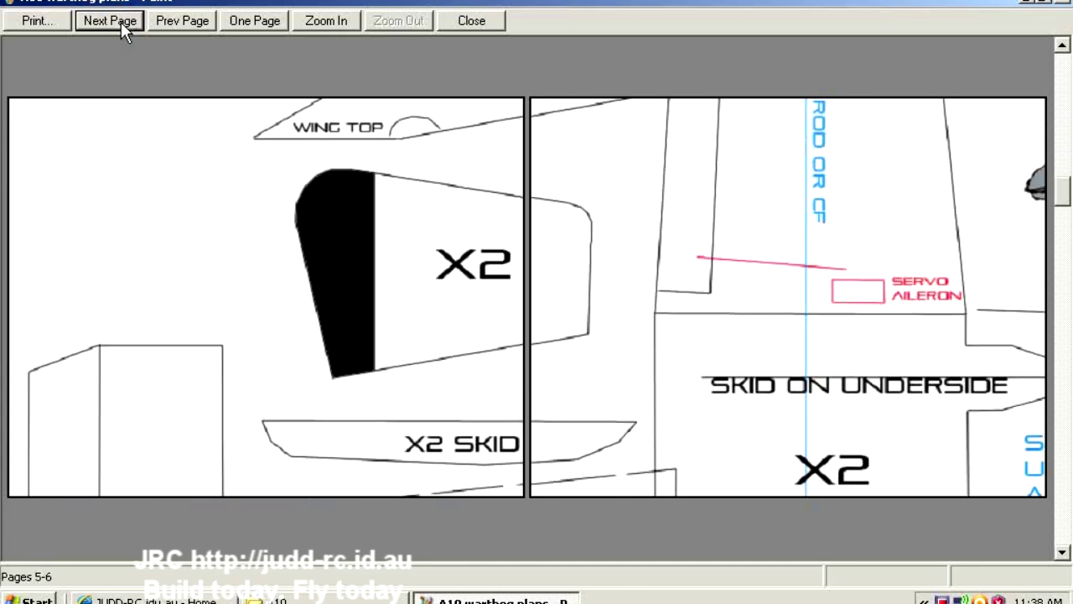
{"action": "left_click", "coordinate": [121, 22]}
{"action": "left_click", "coordinate": [121, 22]}
{"action": "left_click", "coordinate": [121, 22]}
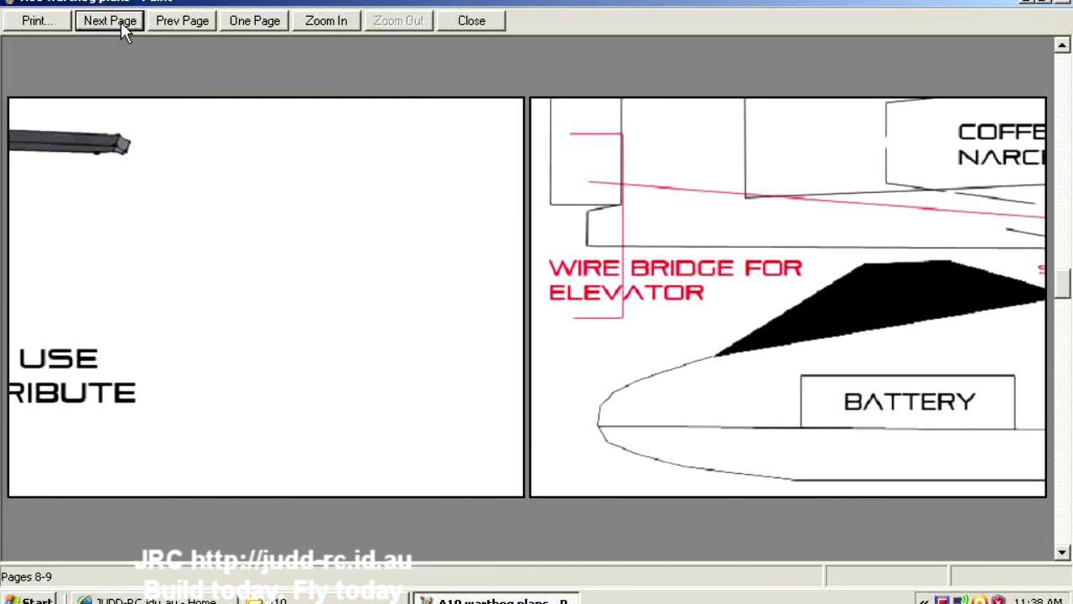
{"action": "left_click", "coordinate": [121, 21]}
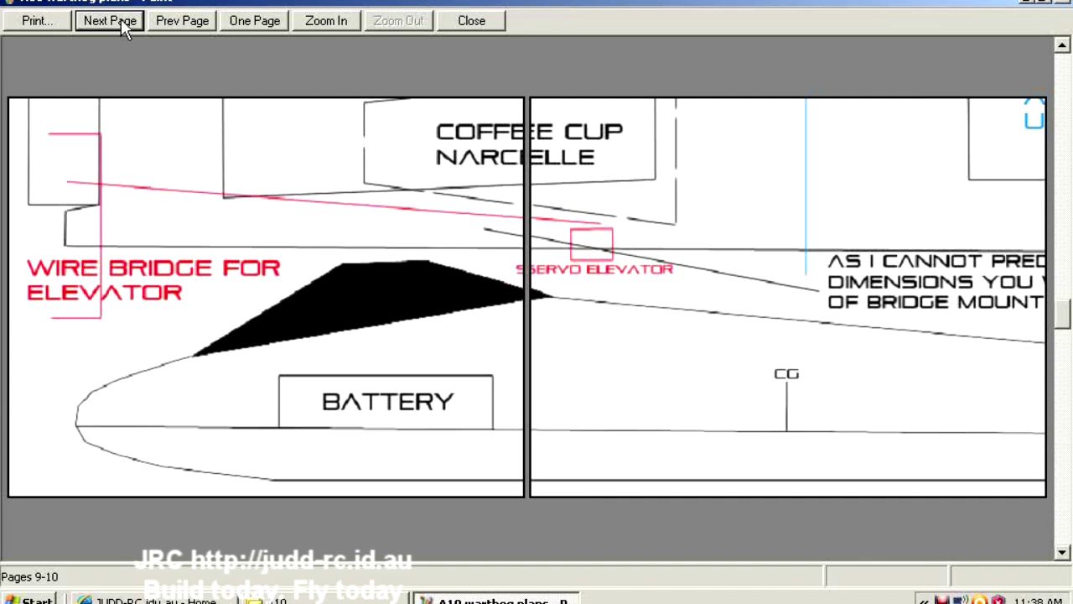
{"action": "left_click", "coordinate": [126, 22]}
{"action": "left_click", "coordinate": [126, 22]}
{"action": "left_click", "coordinate": [130, 26]}
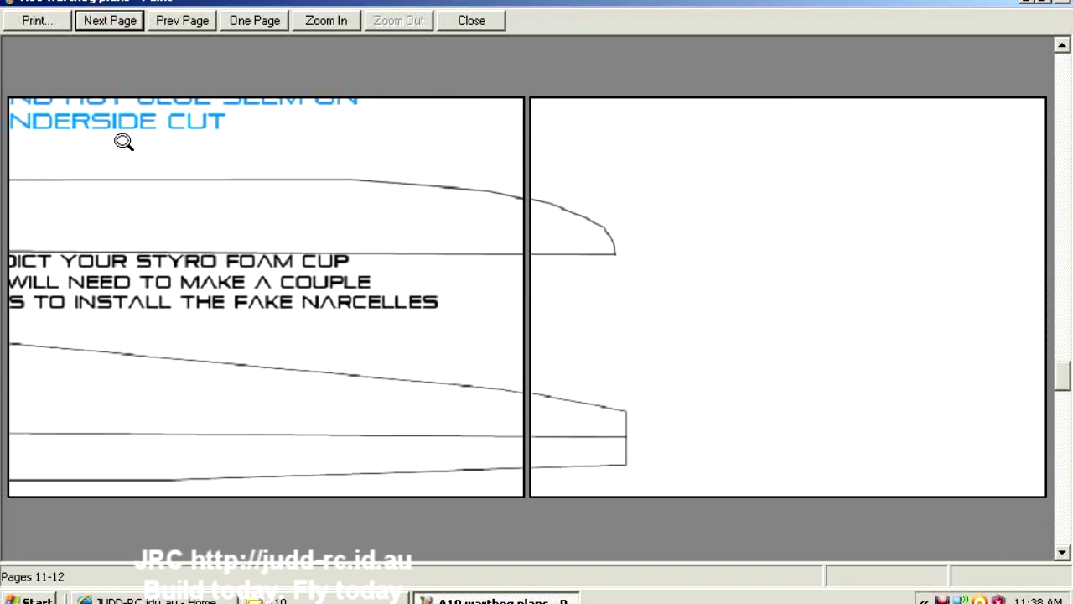
Go back through the previewed plan pages to pages 2-3, checking how the drawing continues from page to page.
{"action": "left_click", "coordinate": [172, 21]}
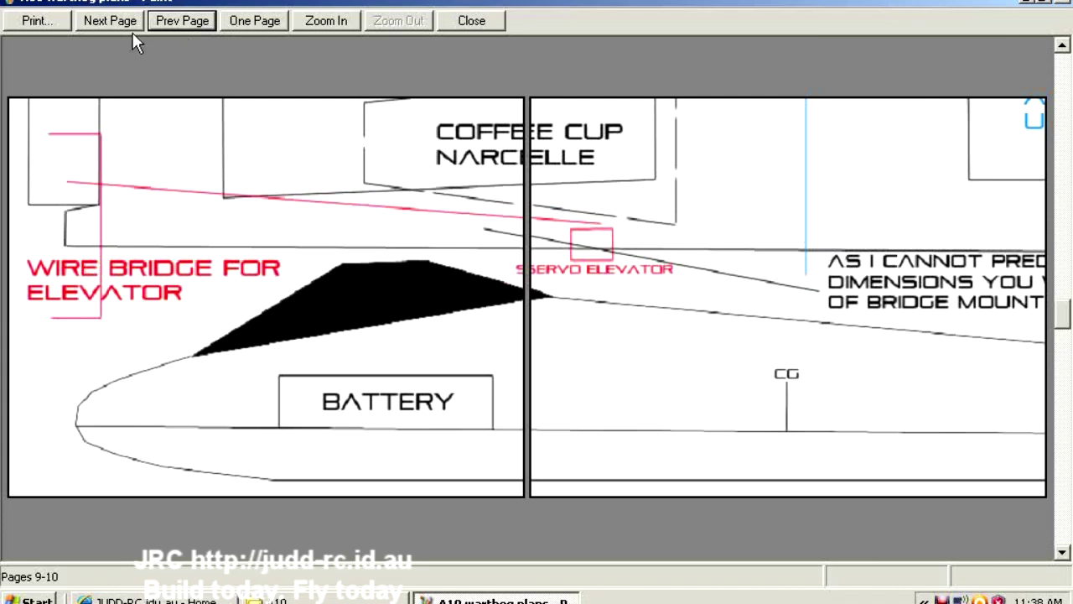
{"action": "left_click", "coordinate": [163, 30]}
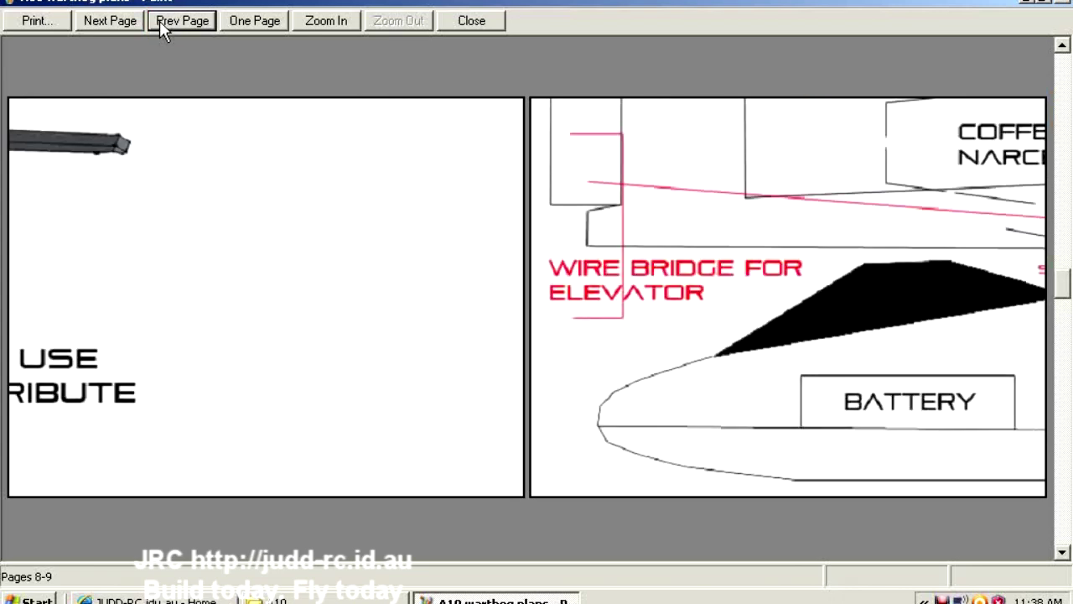
{"action": "left_click", "coordinate": [164, 30]}
{"action": "left_click", "coordinate": [163, 30]}
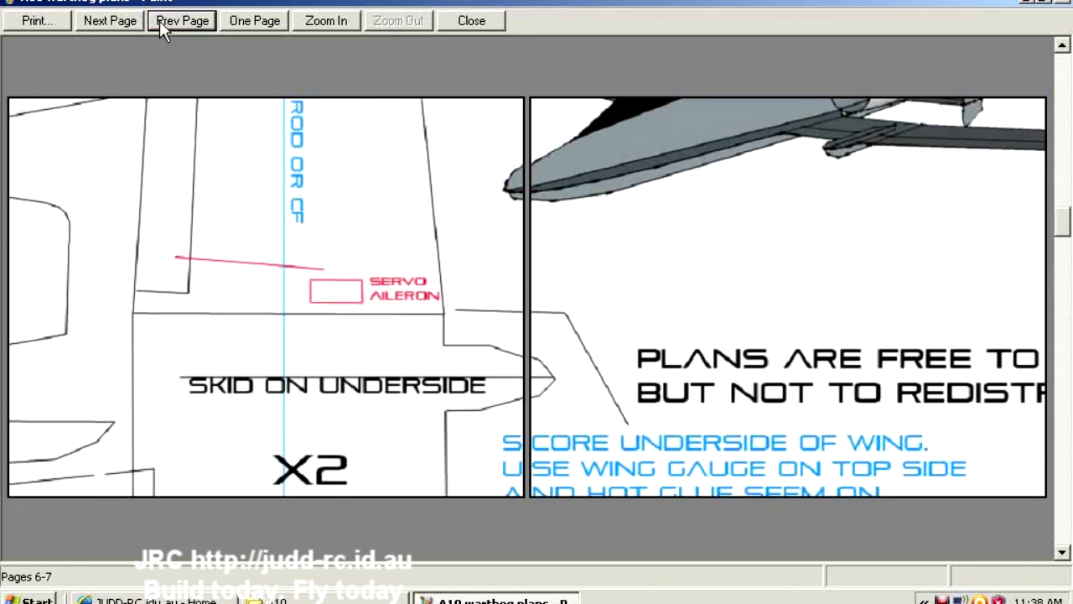
{"action": "left_click", "coordinate": [164, 30]}
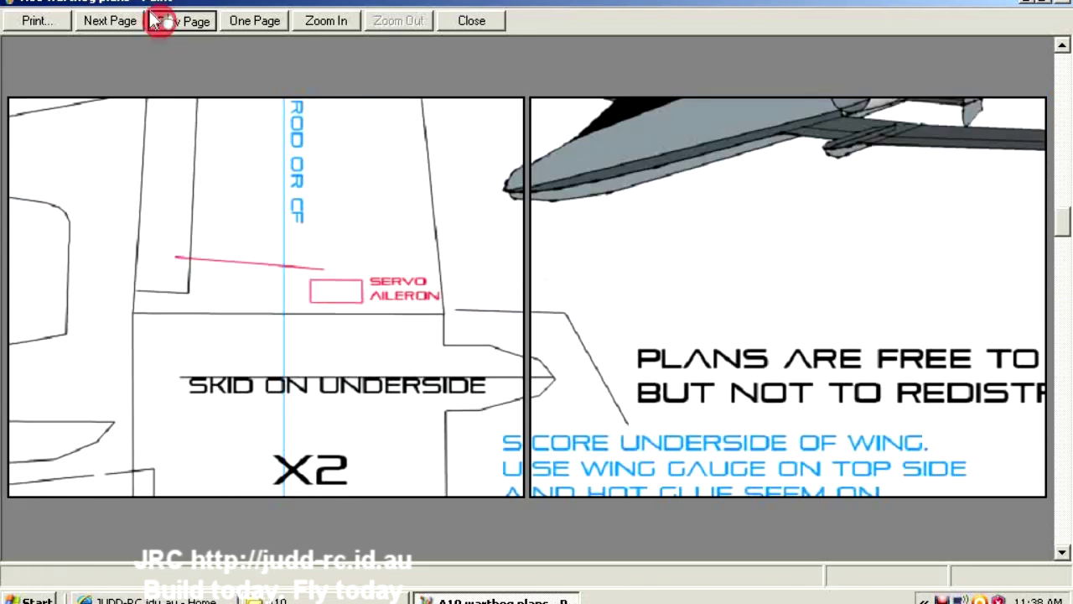
{"action": "left_click", "coordinate": [163, 30]}
{"action": "left_click", "coordinate": [164, 31]}
{"action": "left_click", "coordinate": [163, 30]}
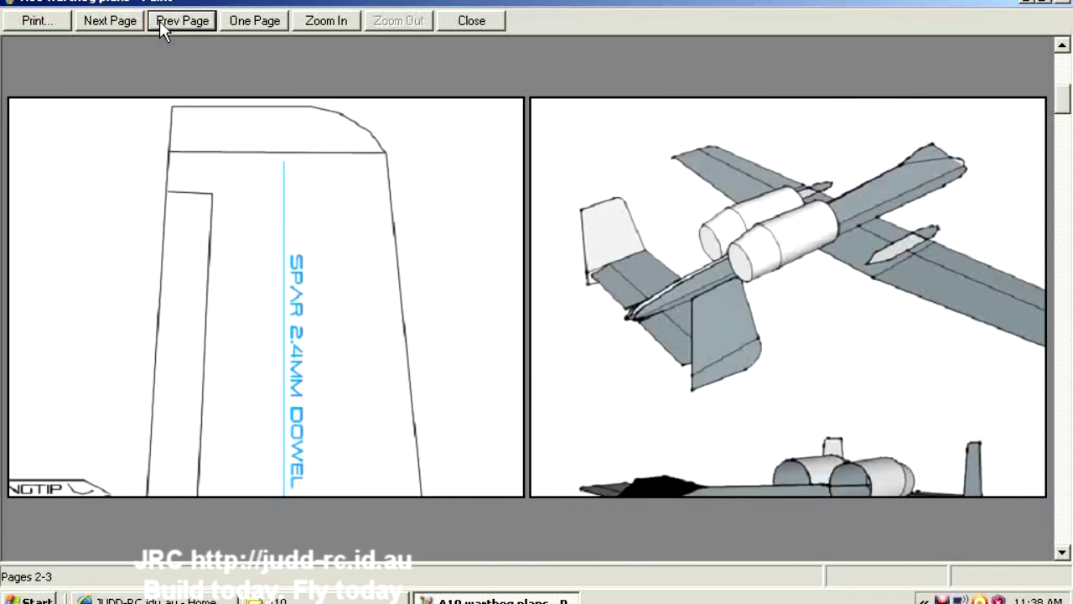